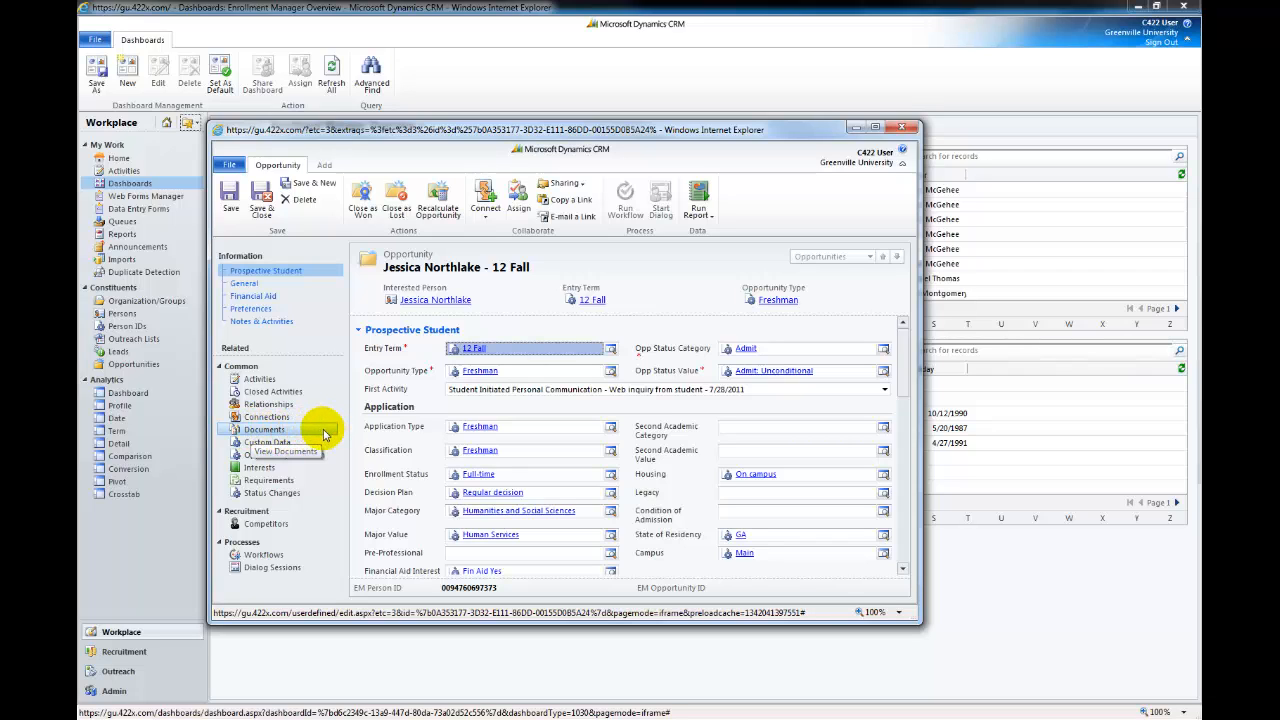
Show the opportunity's Documents list and select the Letter of Recommendation file
{"action": "left_click", "coordinate": [323, 432]}
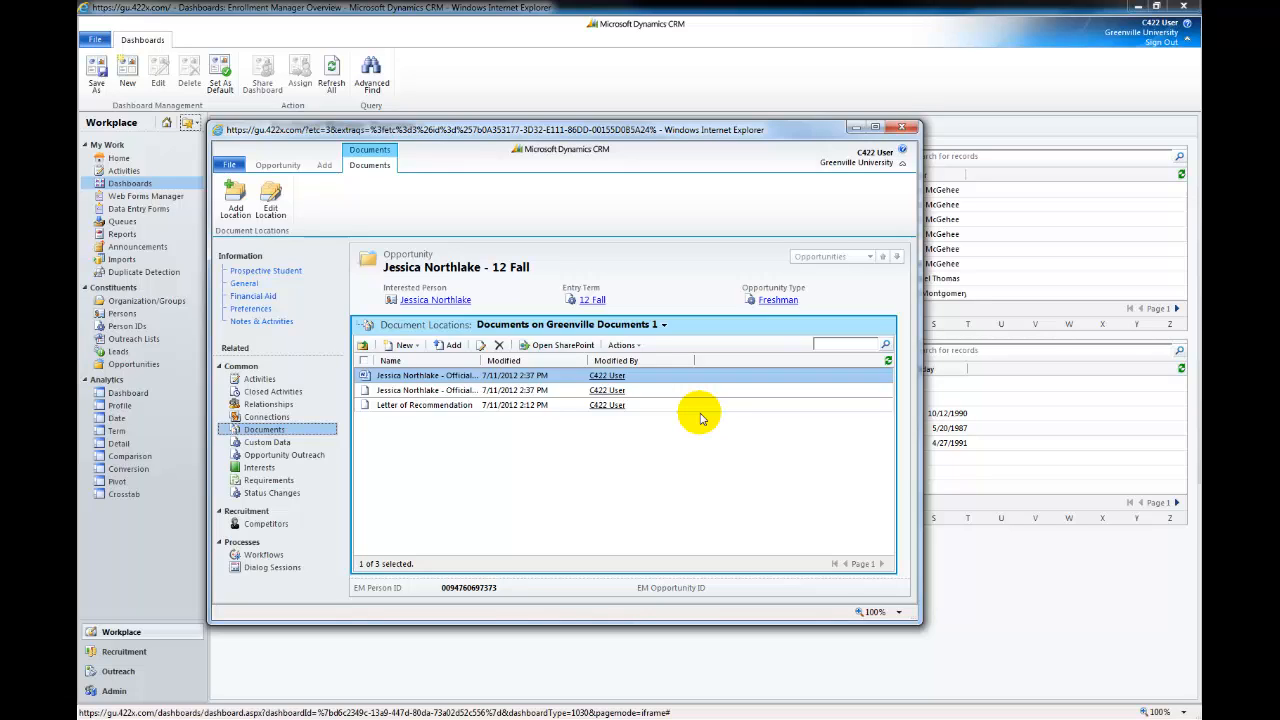
{"action": "left_click", "coordinate": [429, 408]}
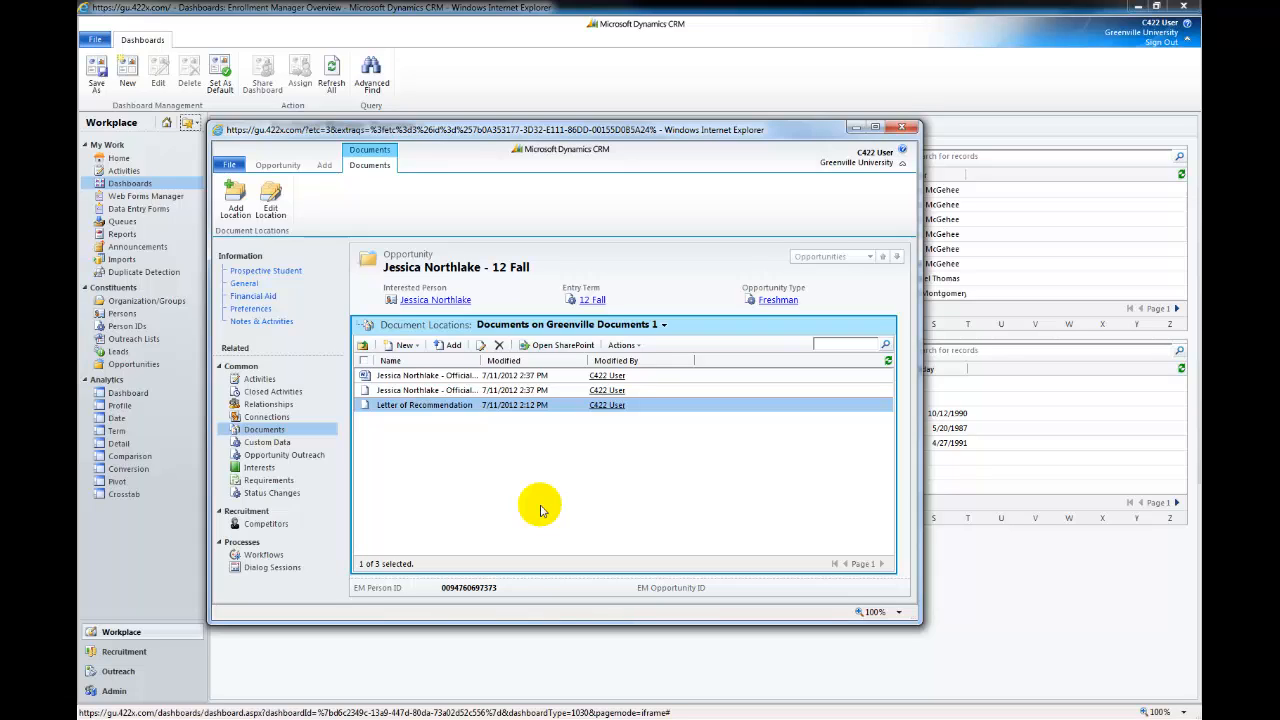
Upload the student's essay .rtf file from the Desktop to the opportunity's document location
{"action": "left_click", "coordinate": [452, 346]}
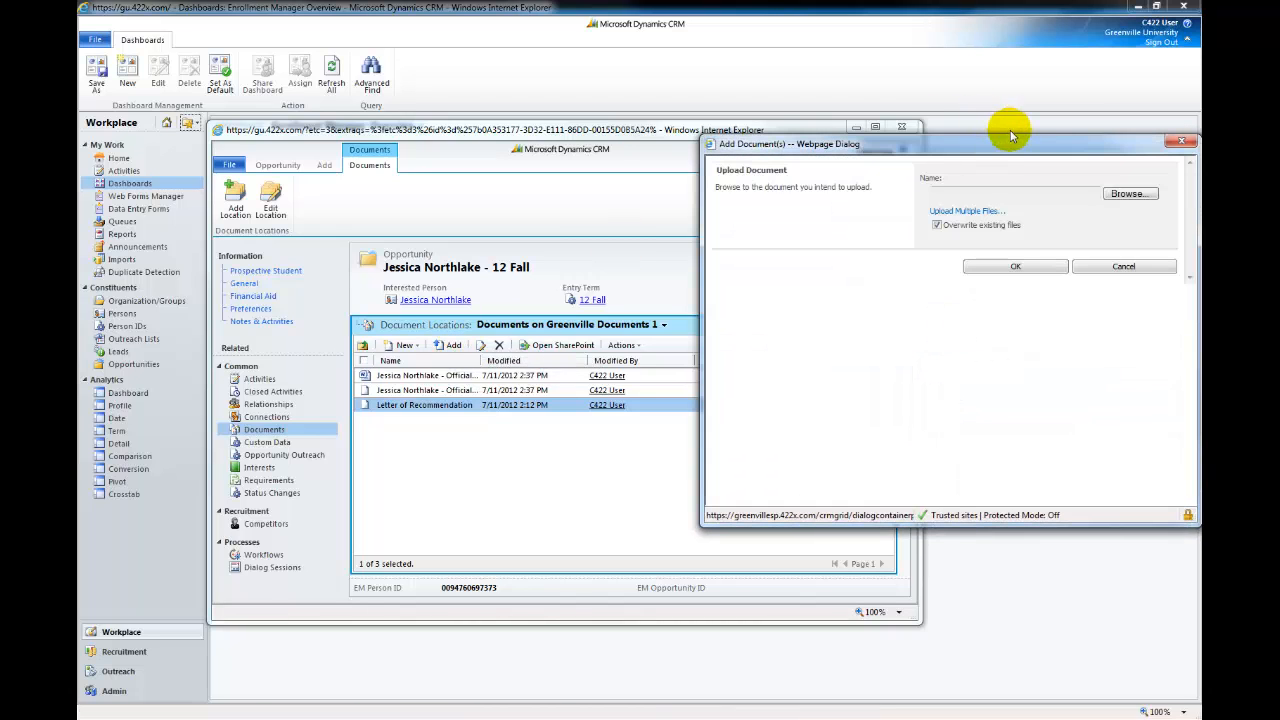
{"action": "left_click_drag", "start_coordinate": [1014, 137], "coordinate": [719, 208]}
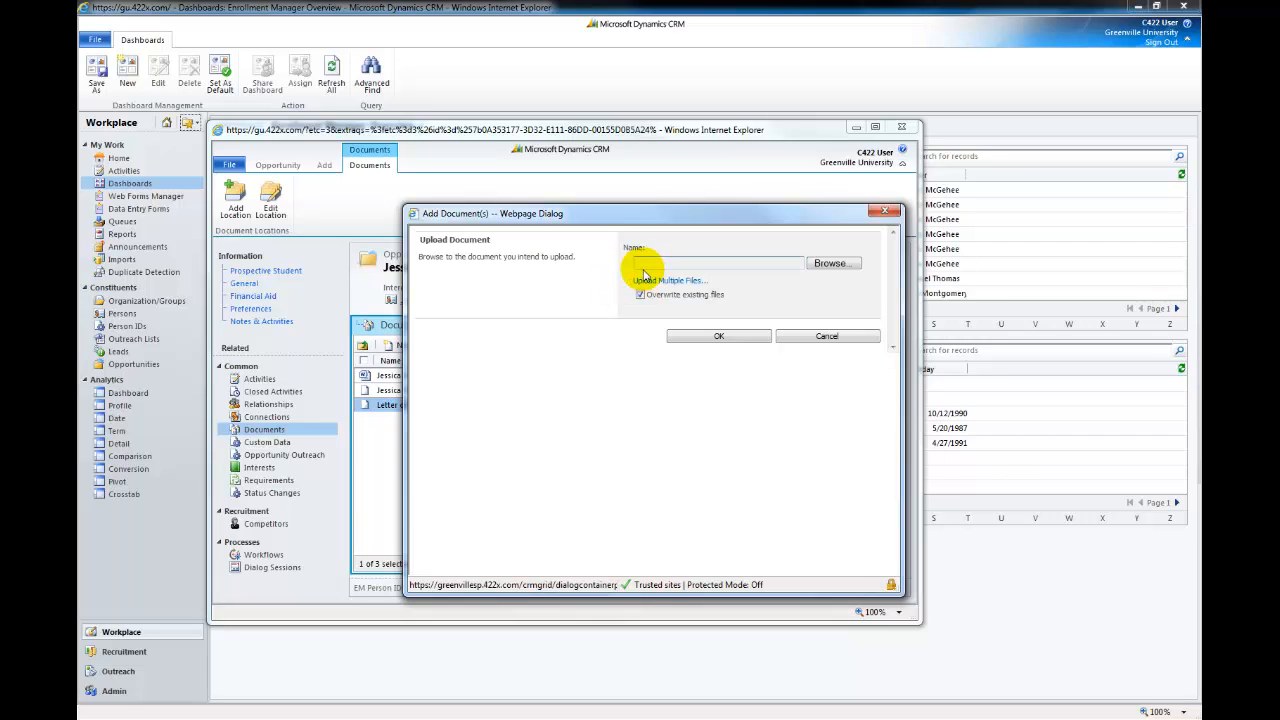
{"action": "left_click", "coordinate": [828, 265]}
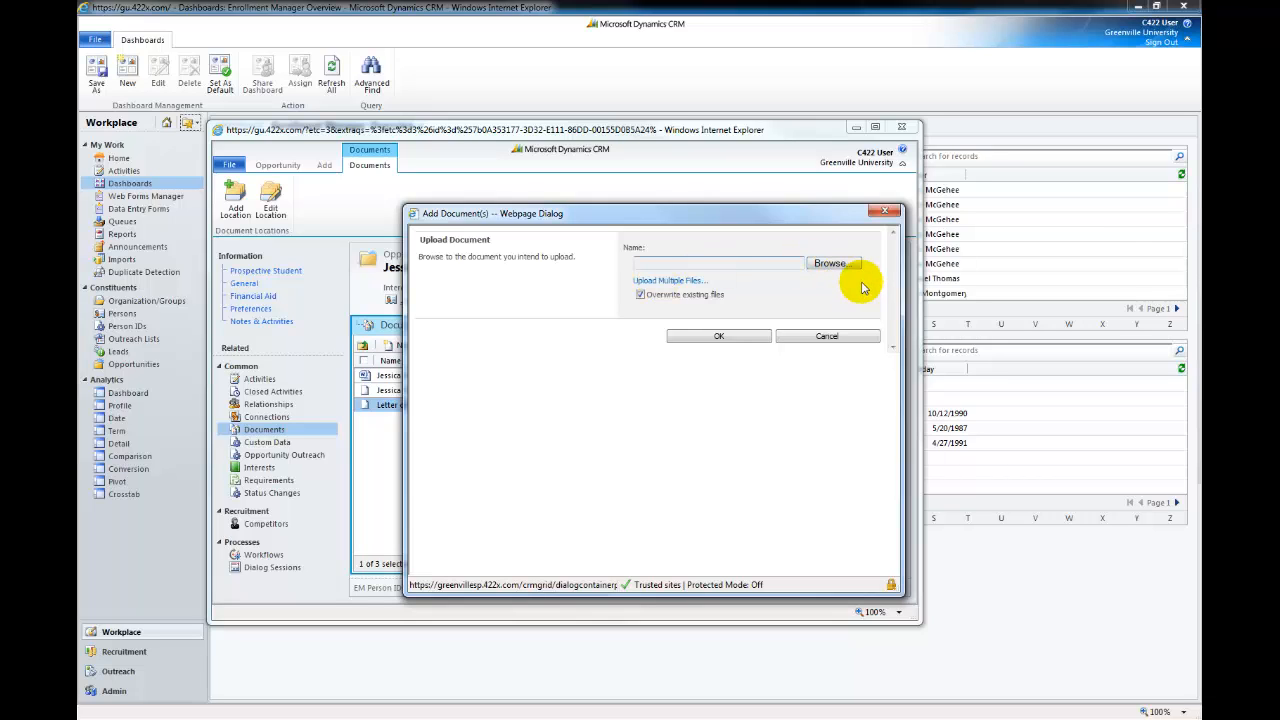
{"action": "left_click", "coordinate": [833, 263]}
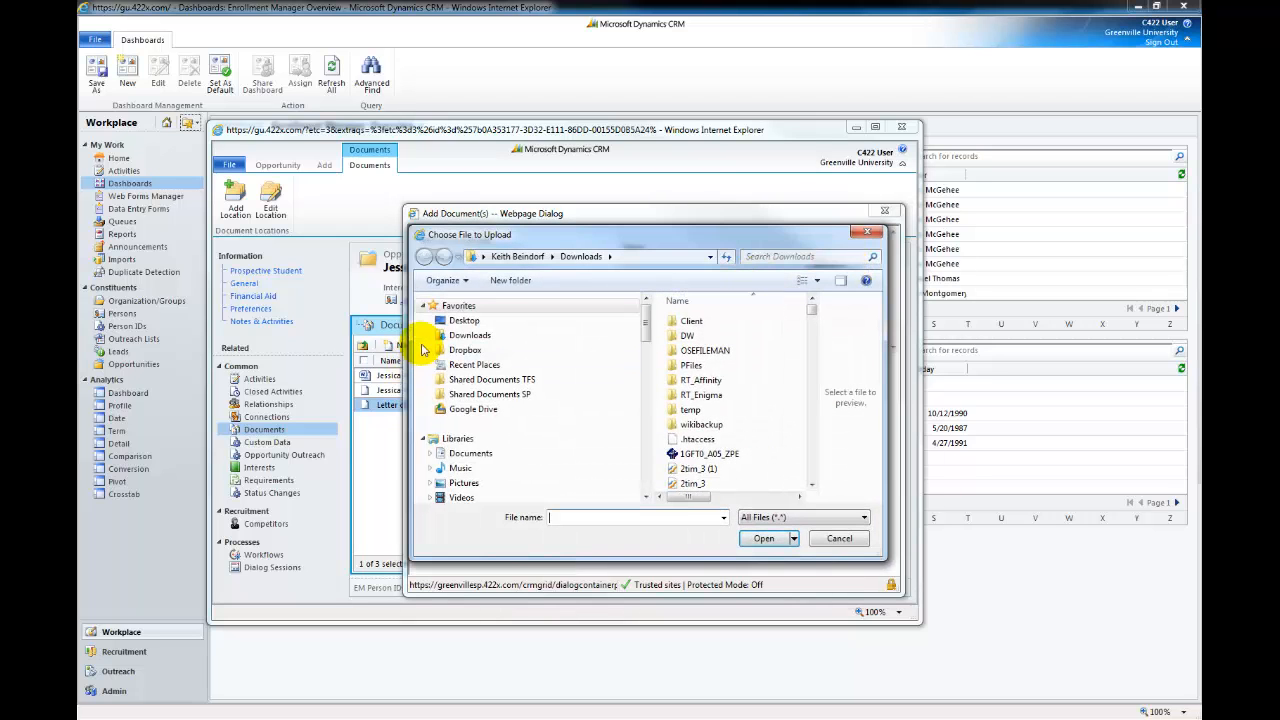
{"action": "left_click", "coordinate": [460, 320]}
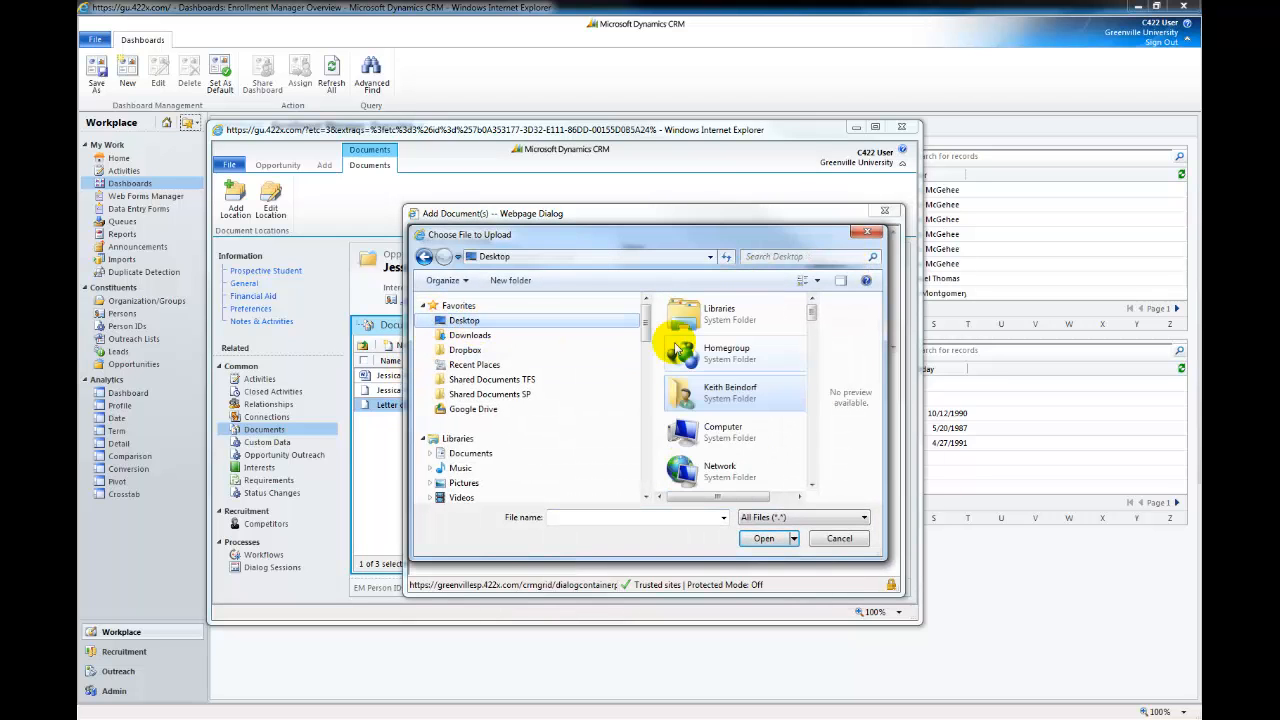
{"action": "left_click", "coordinate": [596, 522]}
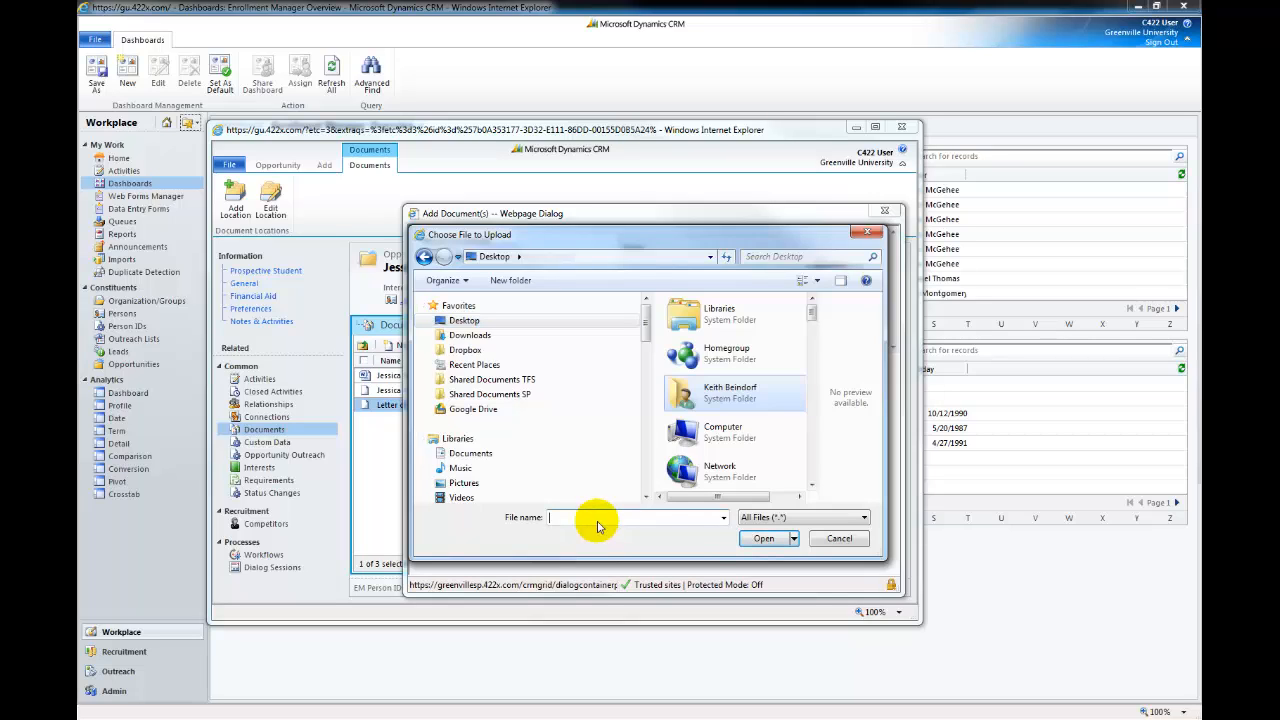
{"action": "type", "text": "jess"}
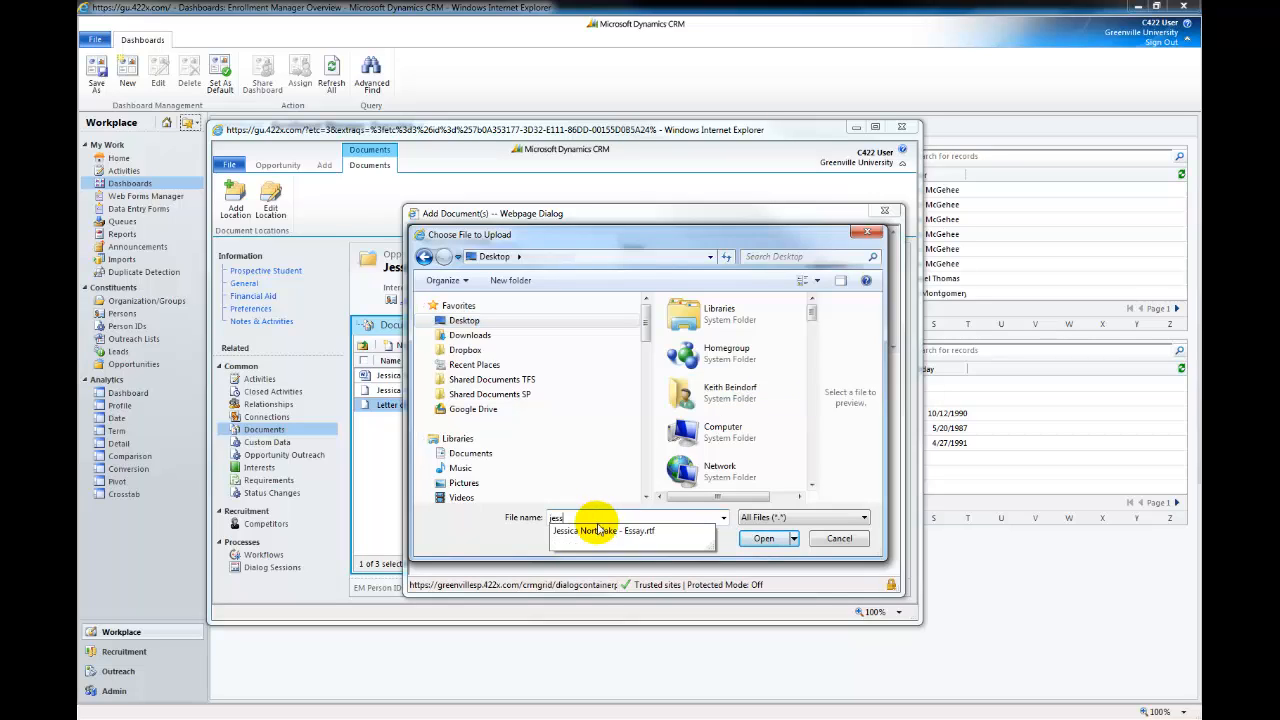
{"action": "left_click", "coordinate": [599, 531]}
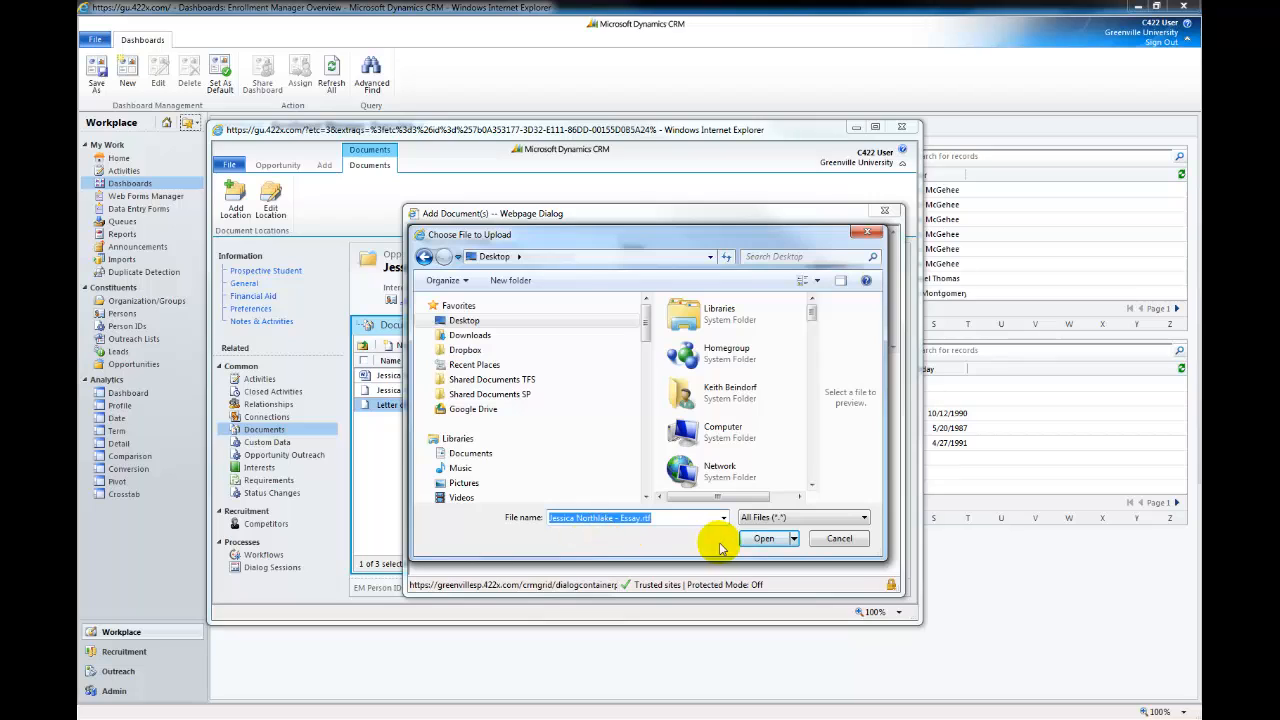
{"action": "left_click", "coordinate": [763, 539]}
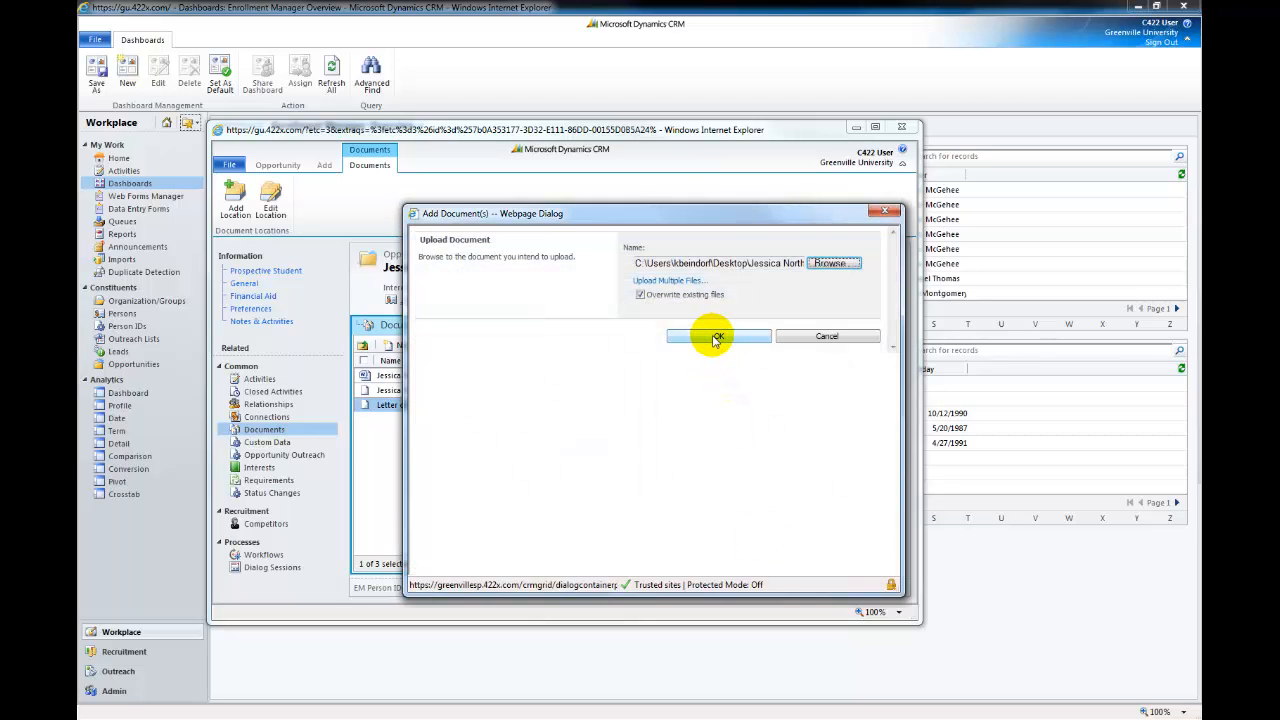
{"action": "left_click", "coordinate": [714, 338]}
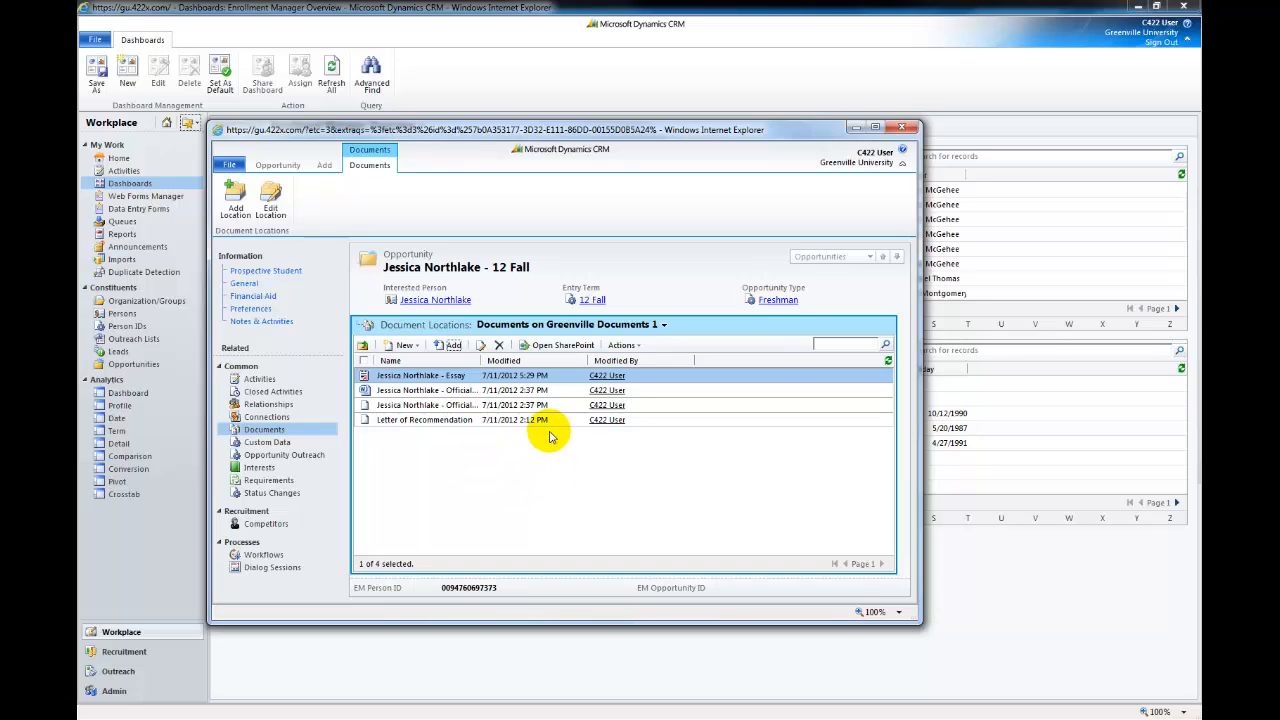
Open the opportunity's 12 Fall folder in SharePoint and place its window over CRM
{"action": "left_click", "coordinate": [558, 346]}
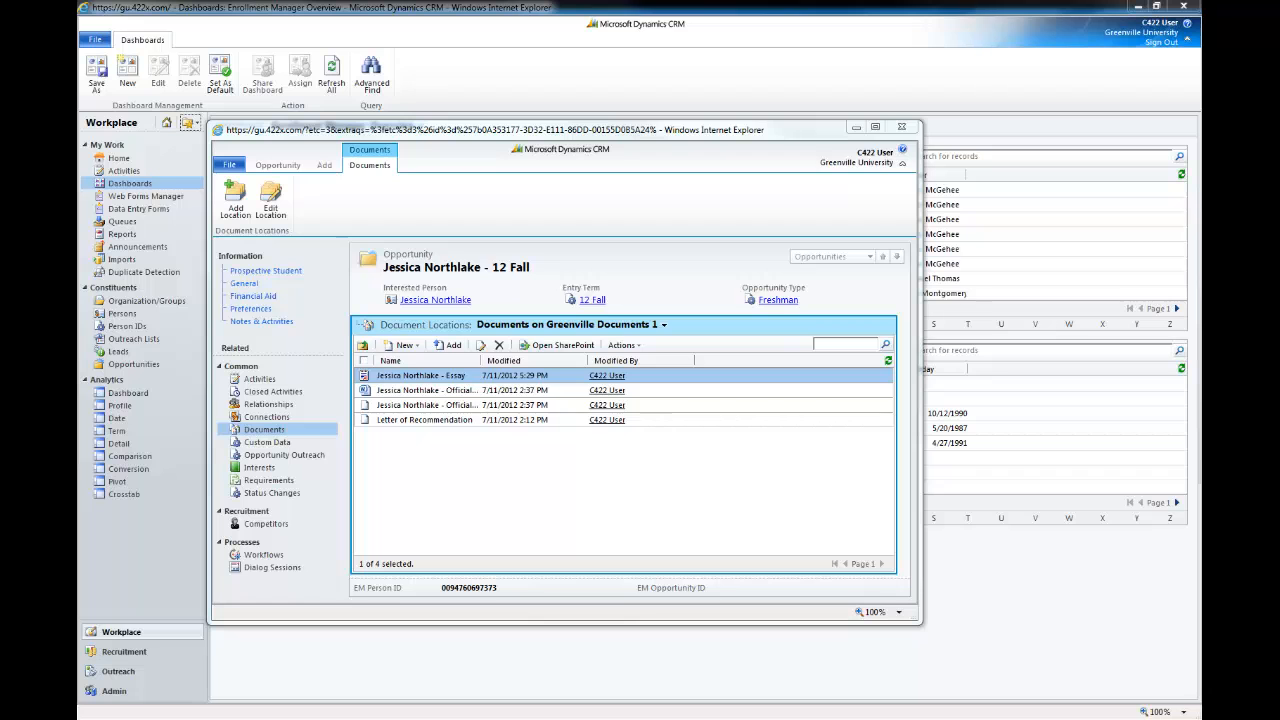
{"action": "left_click_drag", "start_coordinate": [1200, 58], "coordinate": [671, 117]}
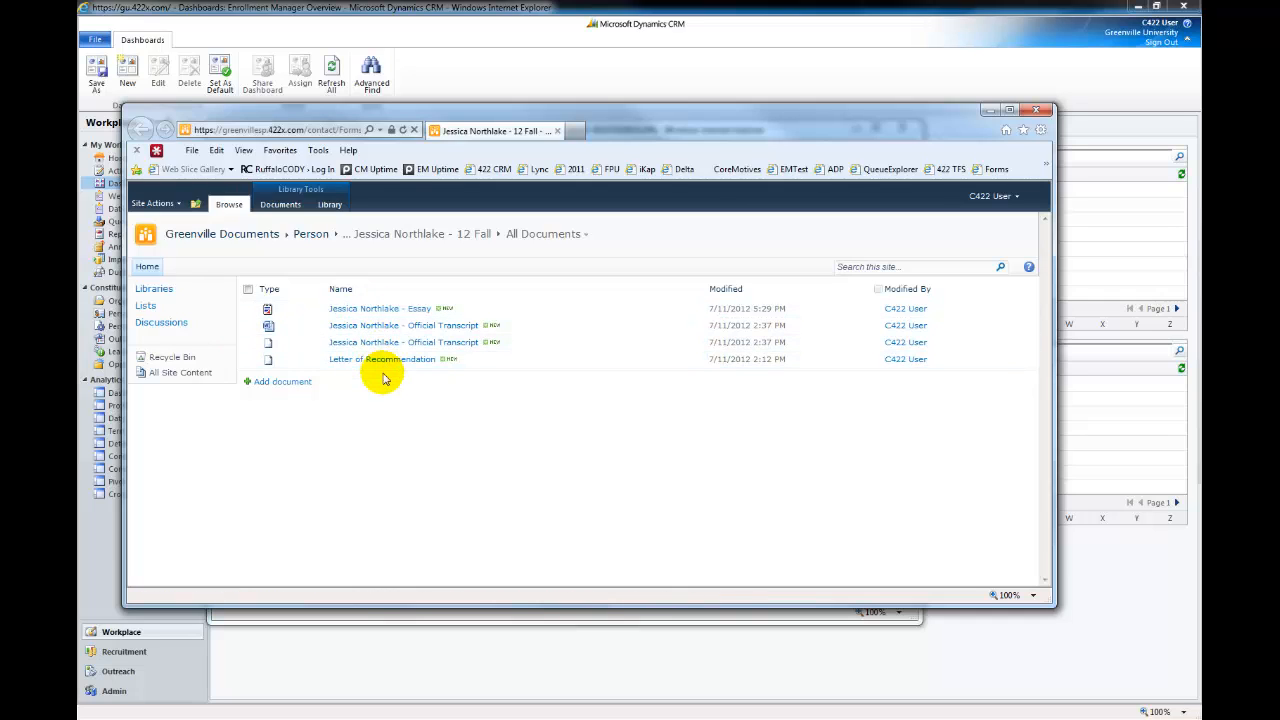
Look over the Library and Documents ribbon tabs, then go to the Greenville Documents site home
{"action": "left_click", "coordinate": [330, 206]}
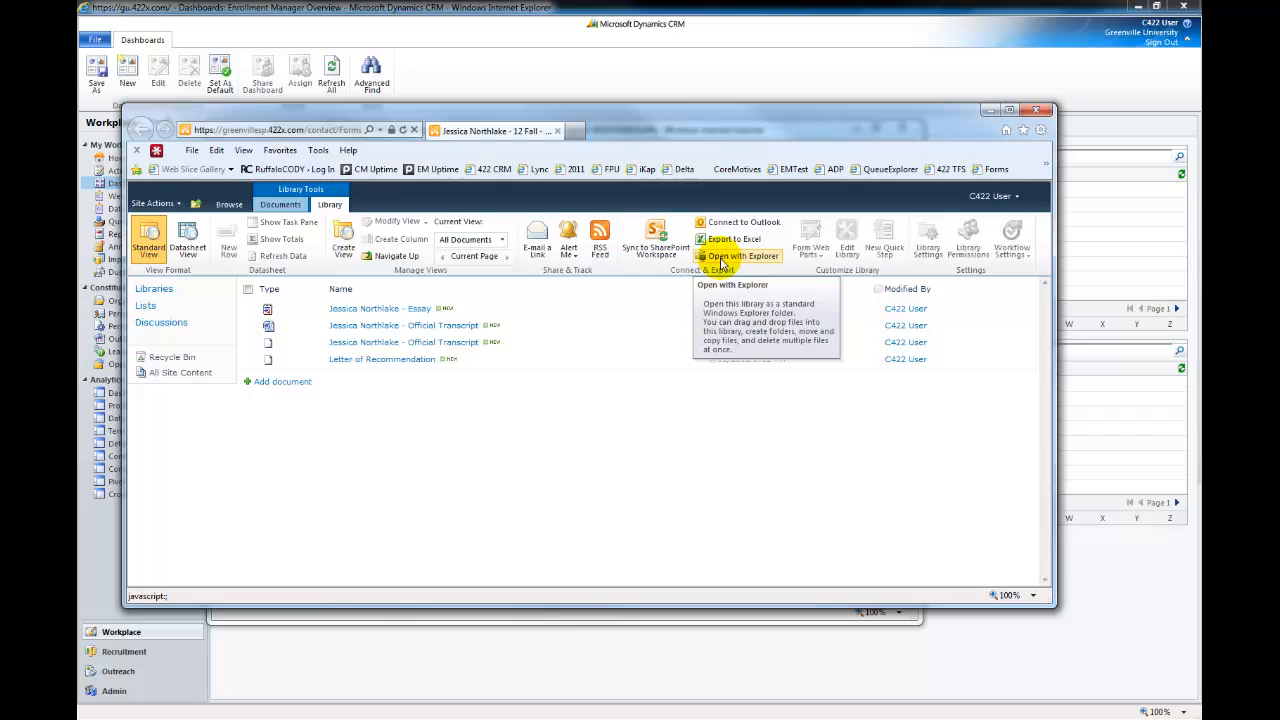
{"action": "left_click", "coordinate": [283, 206]}
{"action": "left_click", "coordinate": [229, 206]}
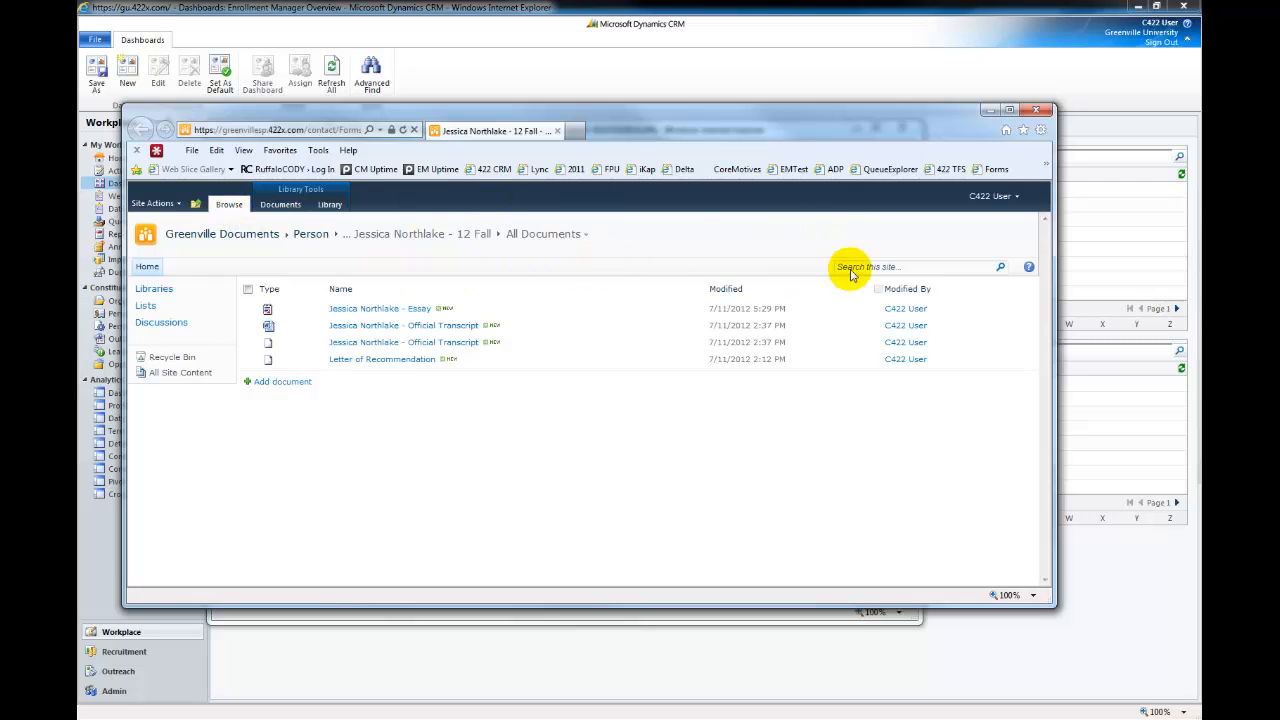
{"action": "left_click", "coordinate": [246, 238]}
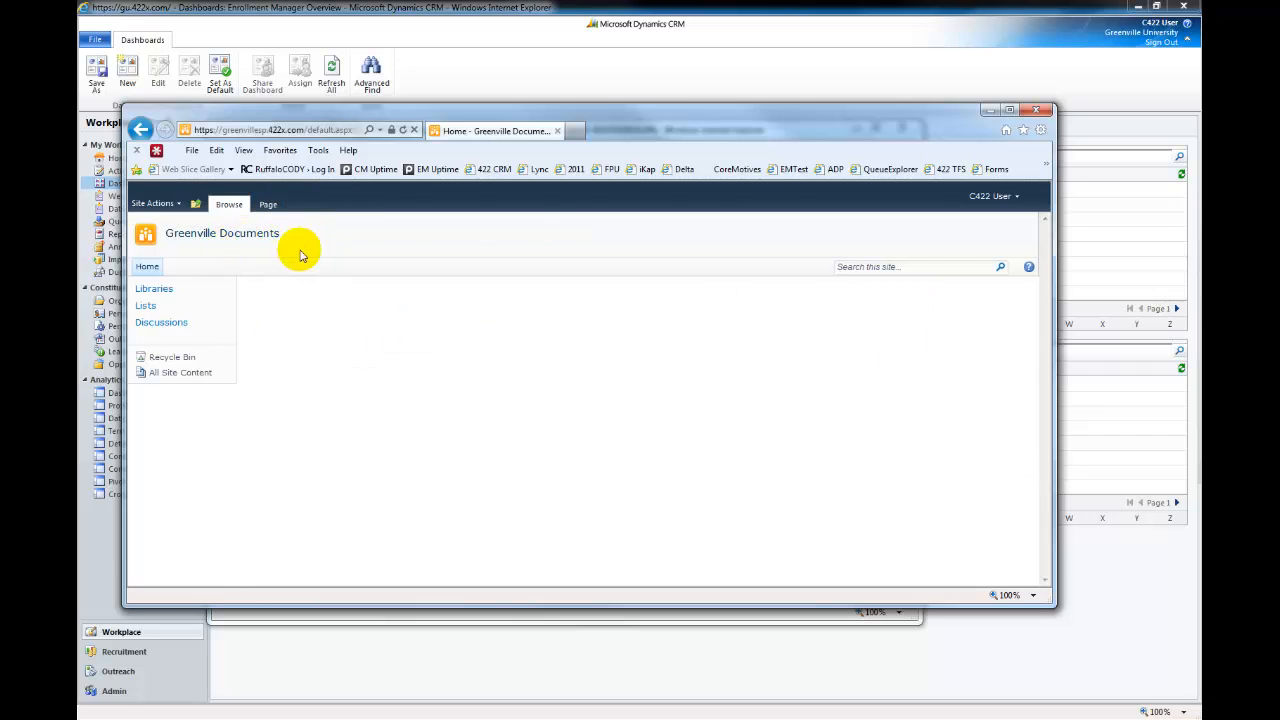
Search the site for 'transcript' plus the student's name, then minimize the results window
{"action": "left_click", "coordinate": [852, 270]}
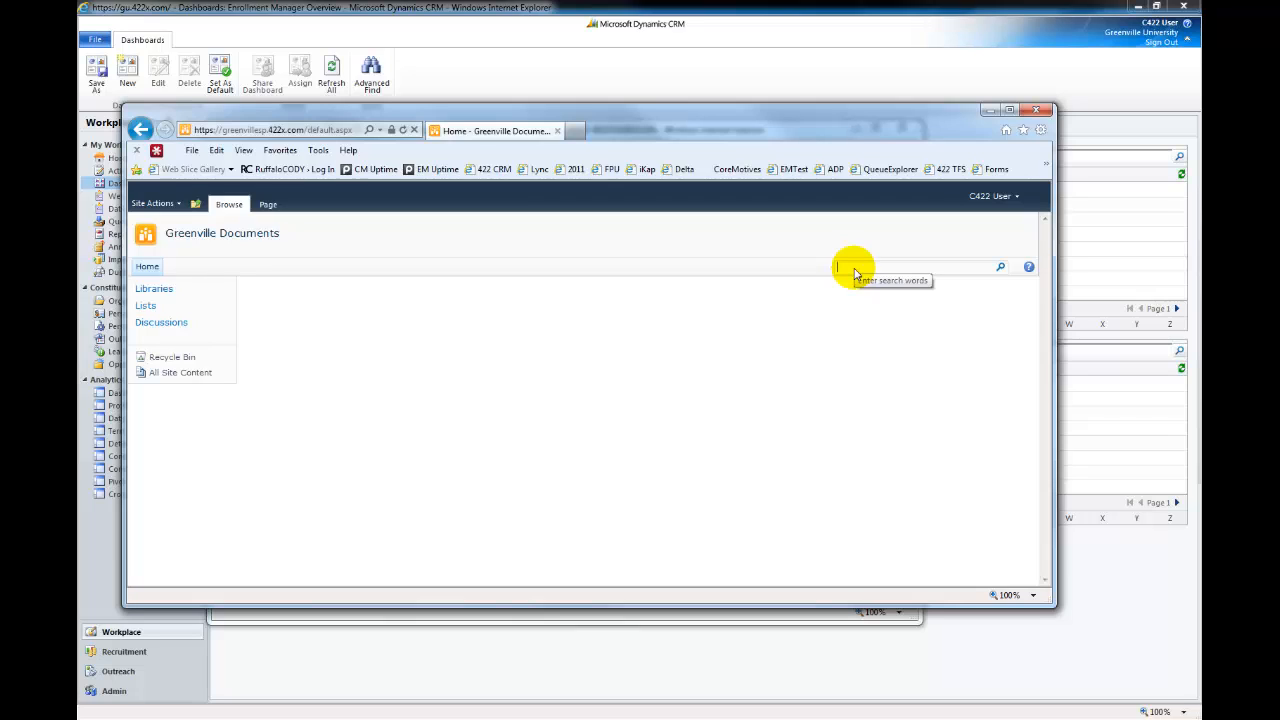
{"action": "type", "text": "transcript"}
{"action": "key", "text": "Return"}
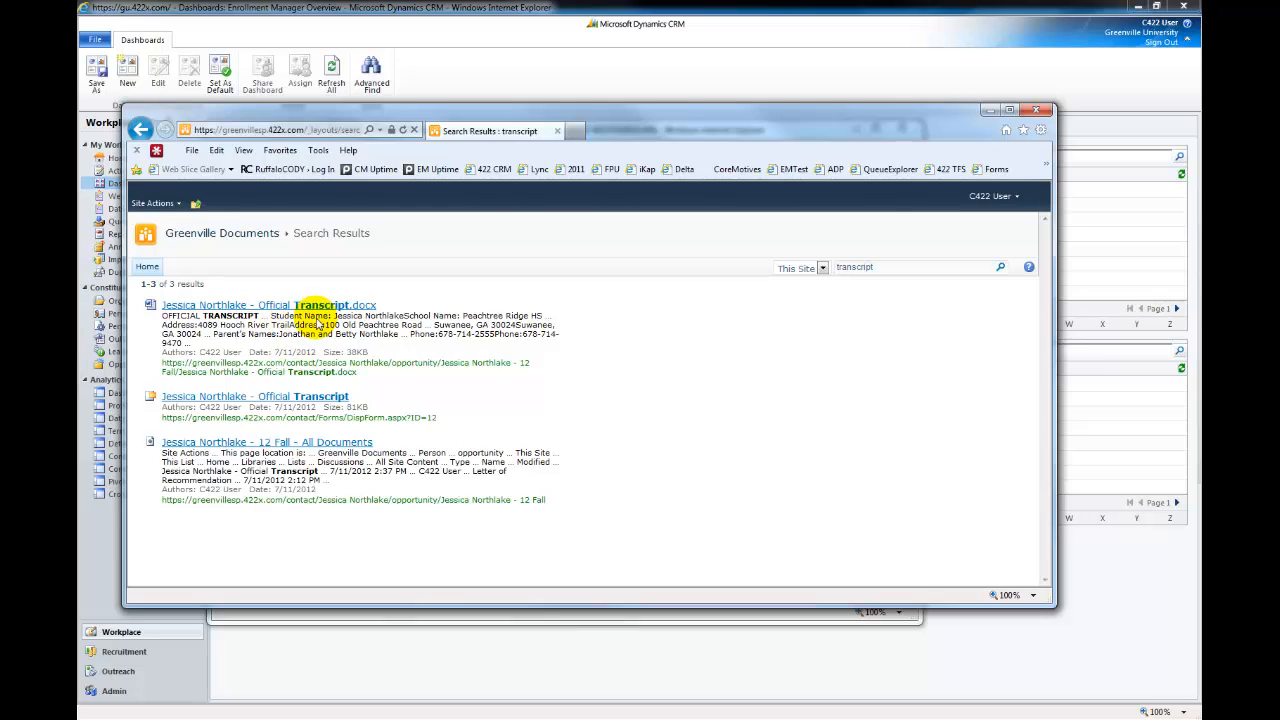
{"action": "left_click", "coordinate": [900, 268]}
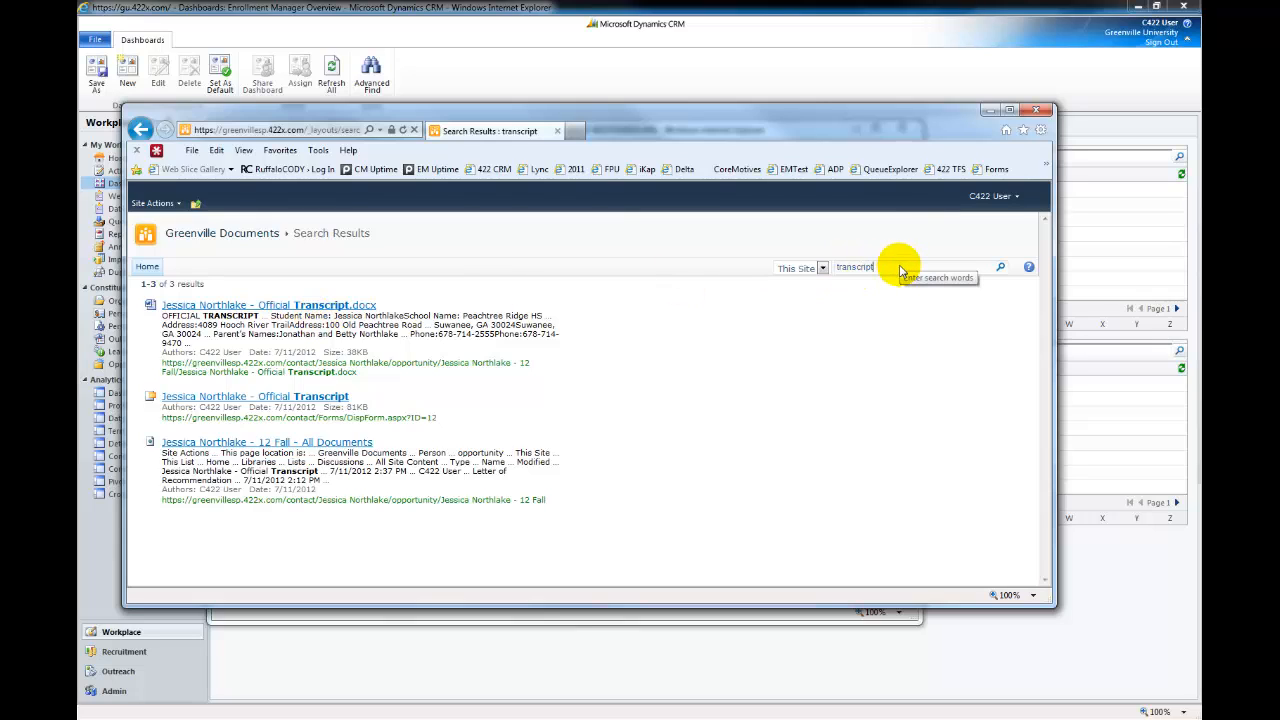
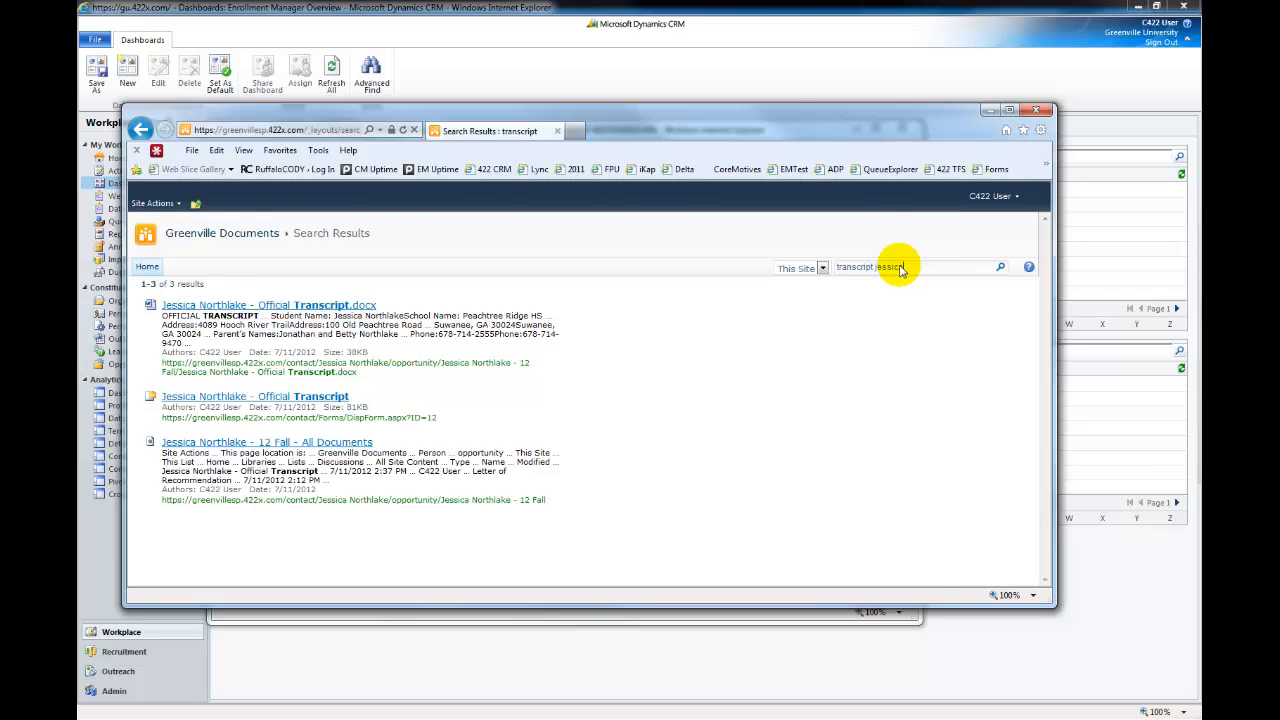
{"action": "key", "text": "Return"}
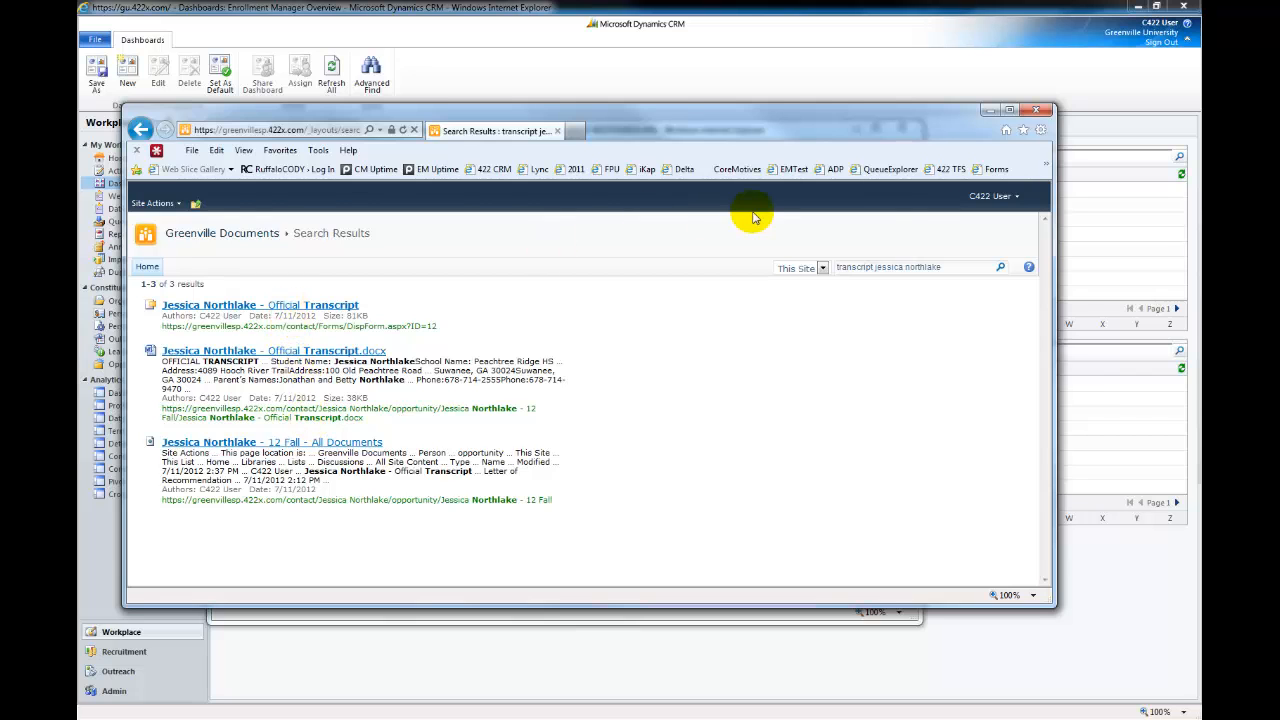
{"action": "left_click", "coordinate": [987, 108]}
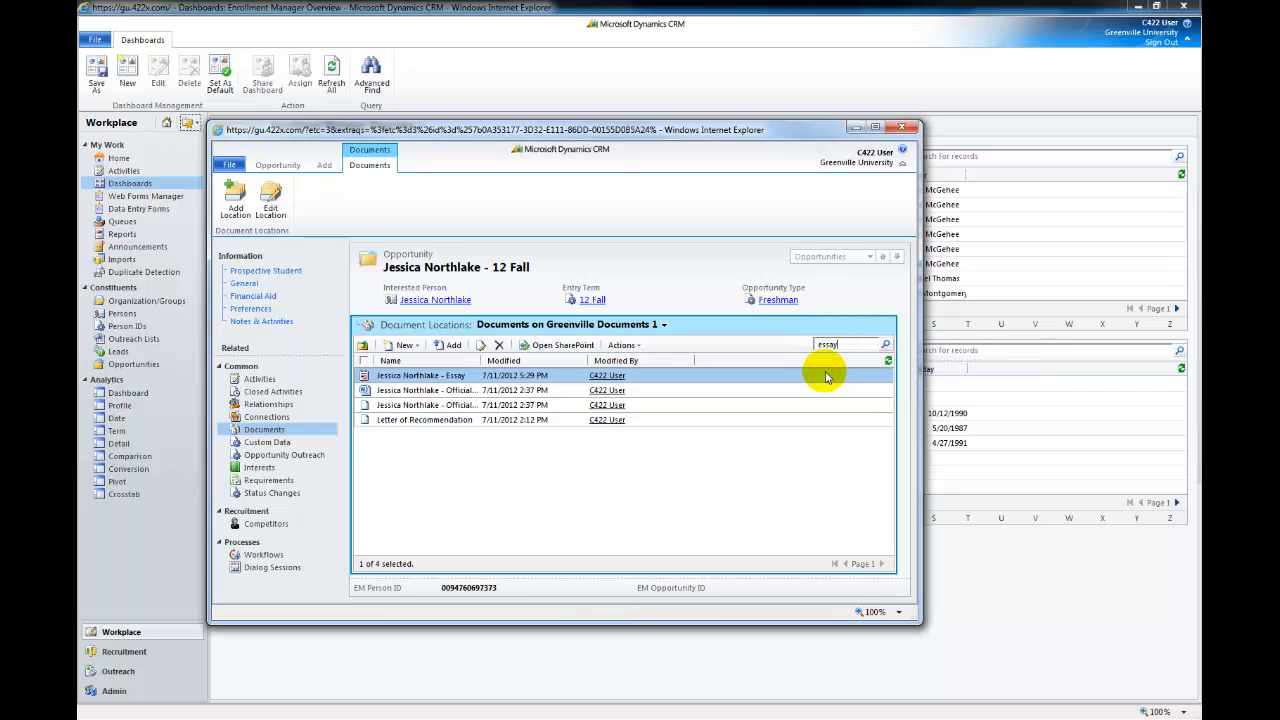
Search the opportunity's documents for 'essay' and close the essay results window
{"action": "key", "text": "Return"}
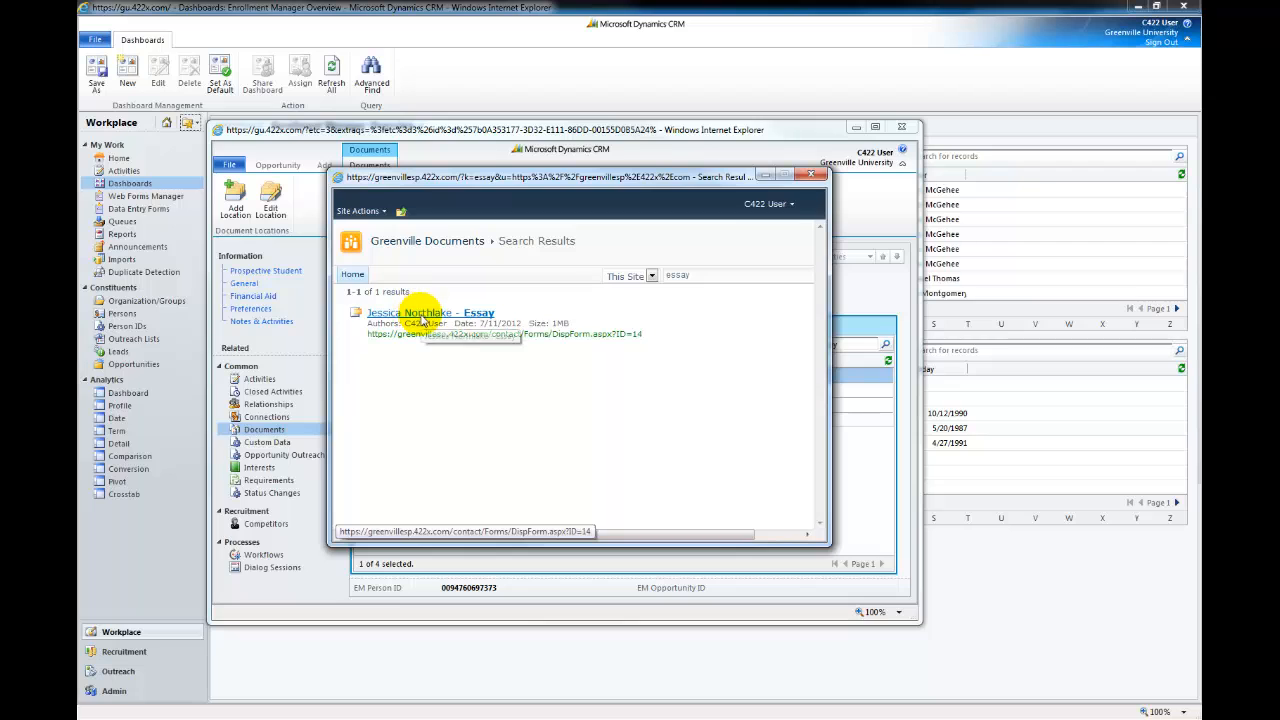
{"action": "left_click", "coordinate": [810, 175]}
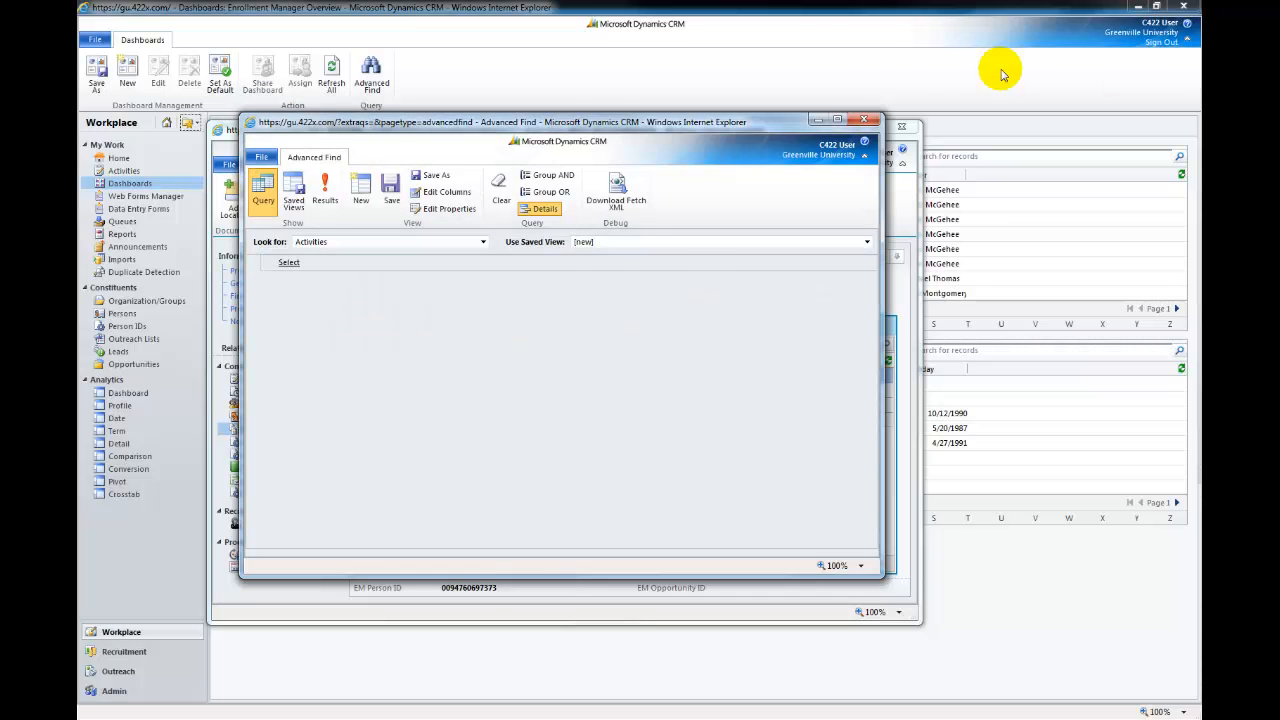
Set Advanced Find to Document Locations with the saved view 'New Documents for 12 Fall'
{"action": "left_click_drag", "start_coordinate": [580, 125], "coordinate": [550, 140]}
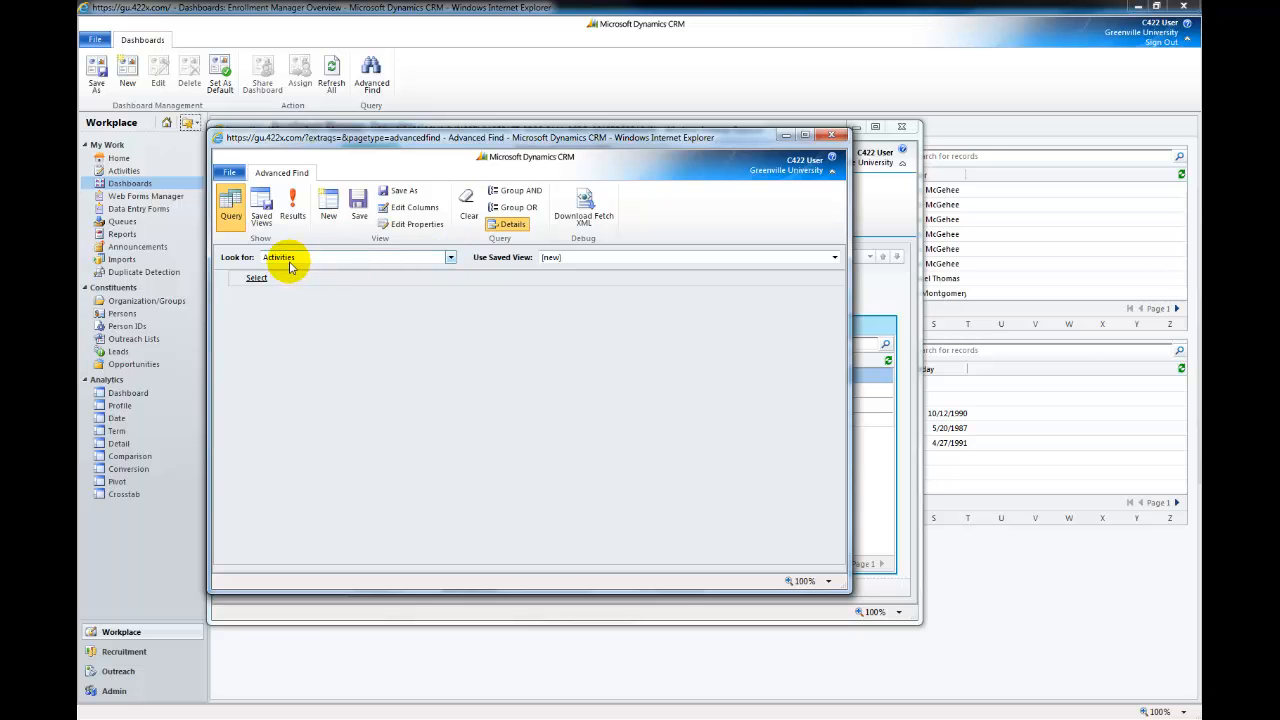
{"action": "left_click", "coordinate": [333, 259]}
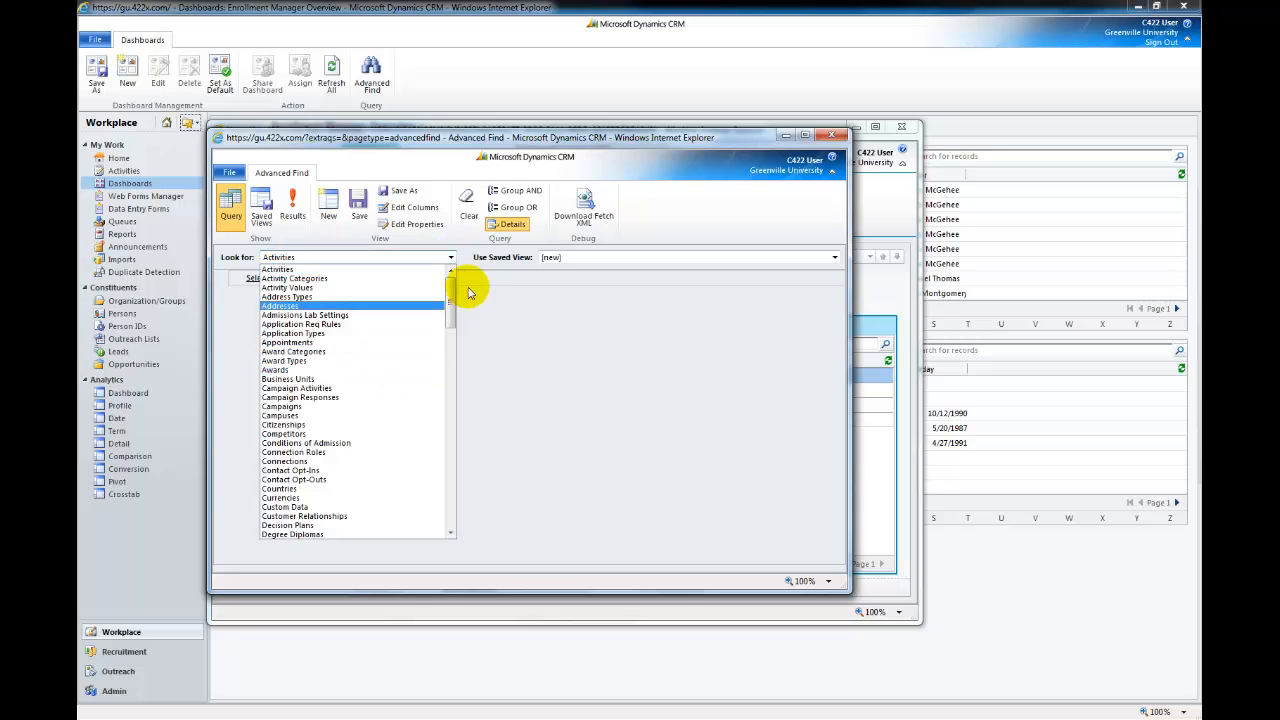
{"action": "left_click_drag", "start_coordinate": [449, 294], "coordinate": [451, 343]}
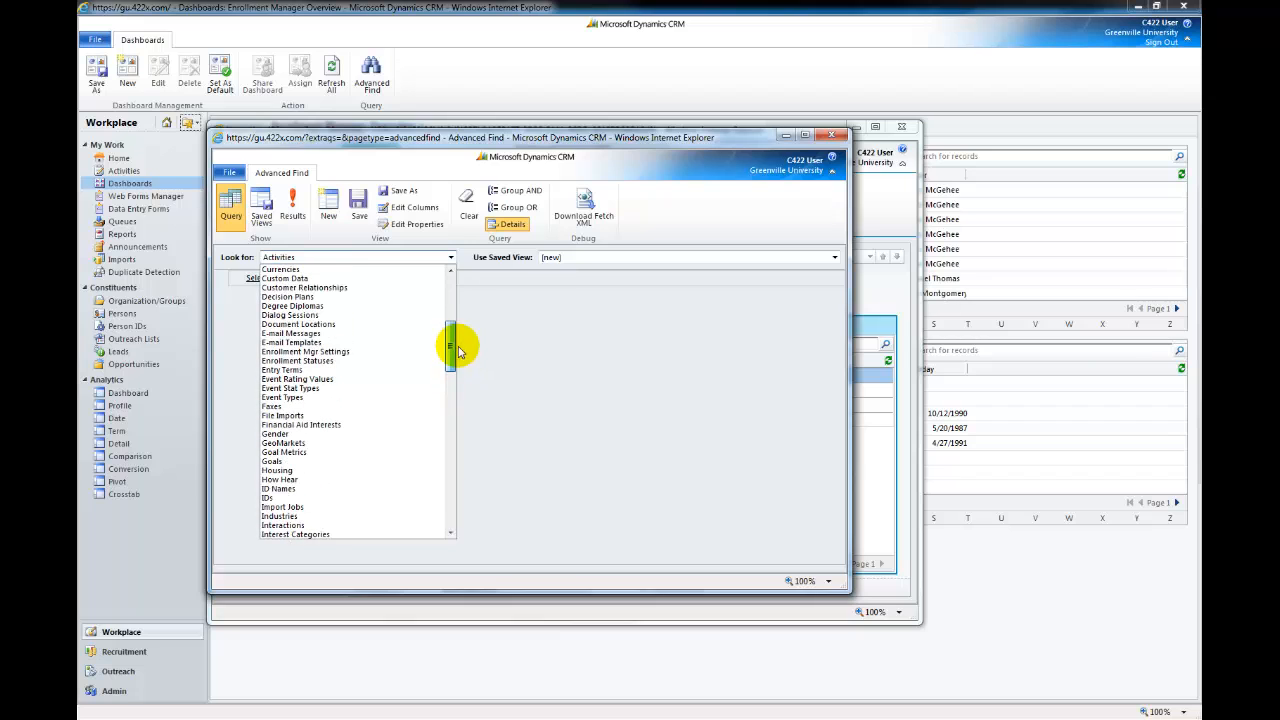
{"action": "left_click", "coordinate": [322, 326]}
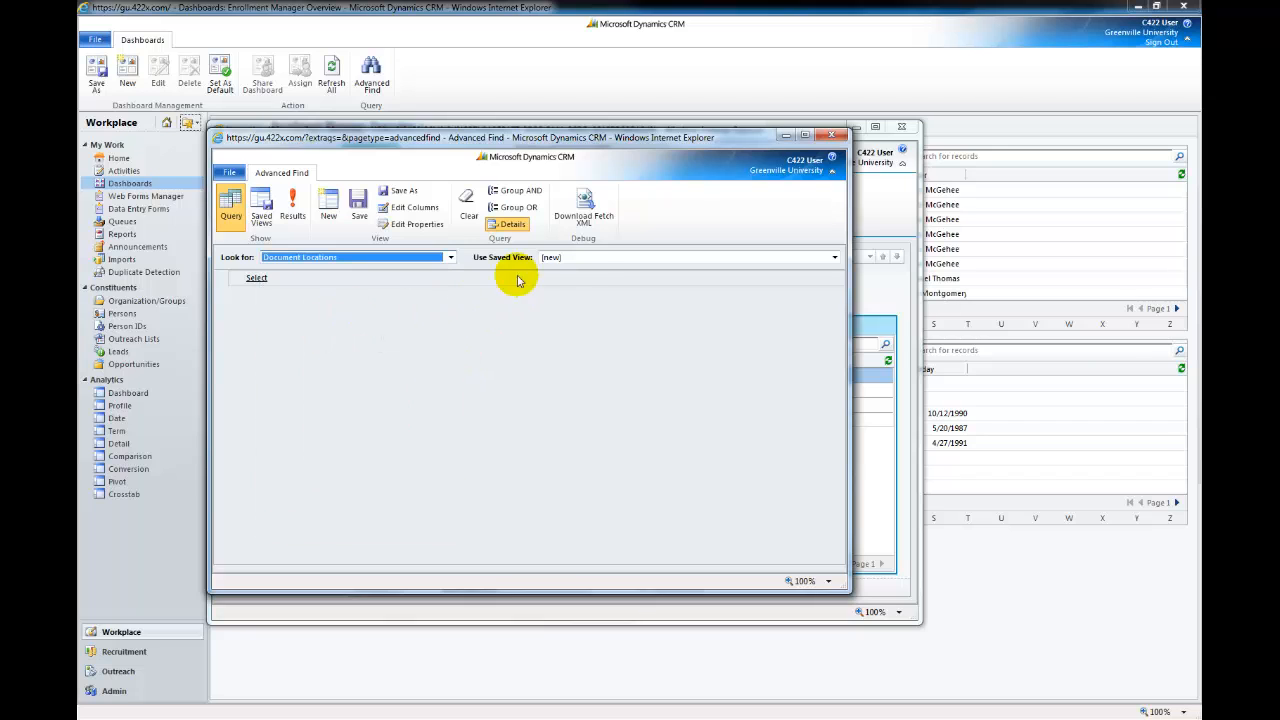
{"action": "left_click", "coordinate": [567, 260]}
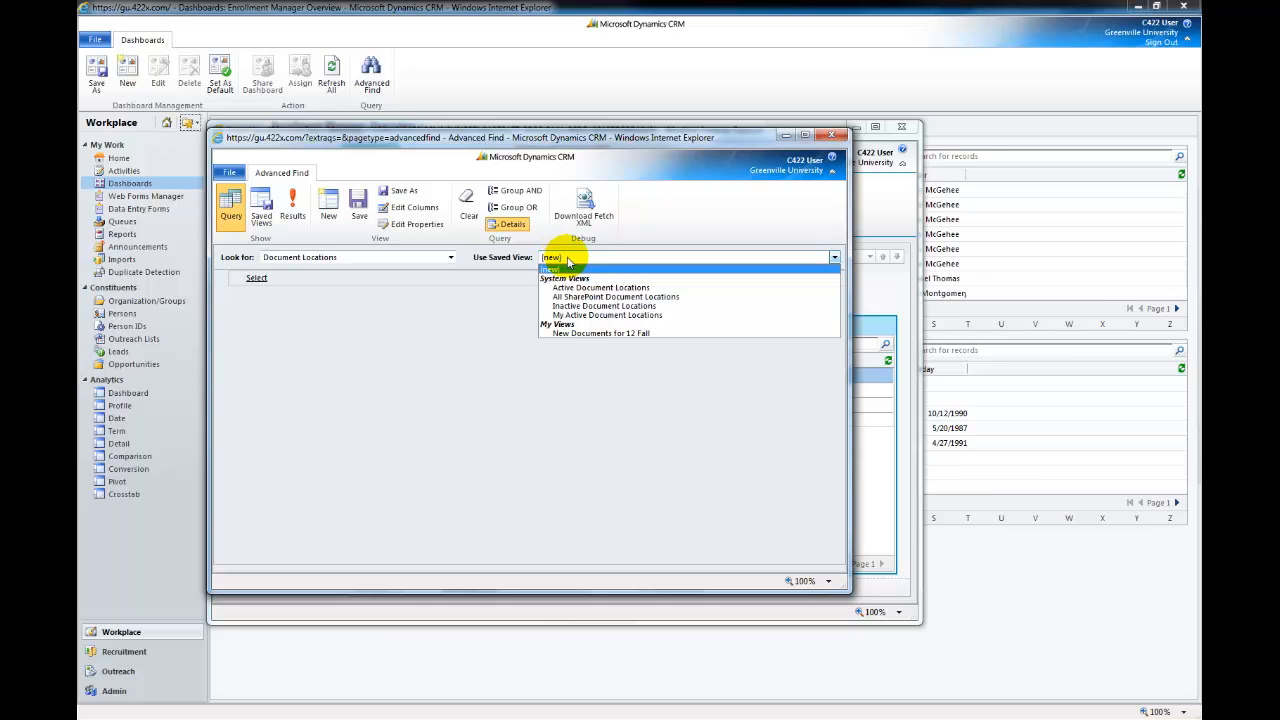
{"action": "left_click", "coordinate": [574, 338]}
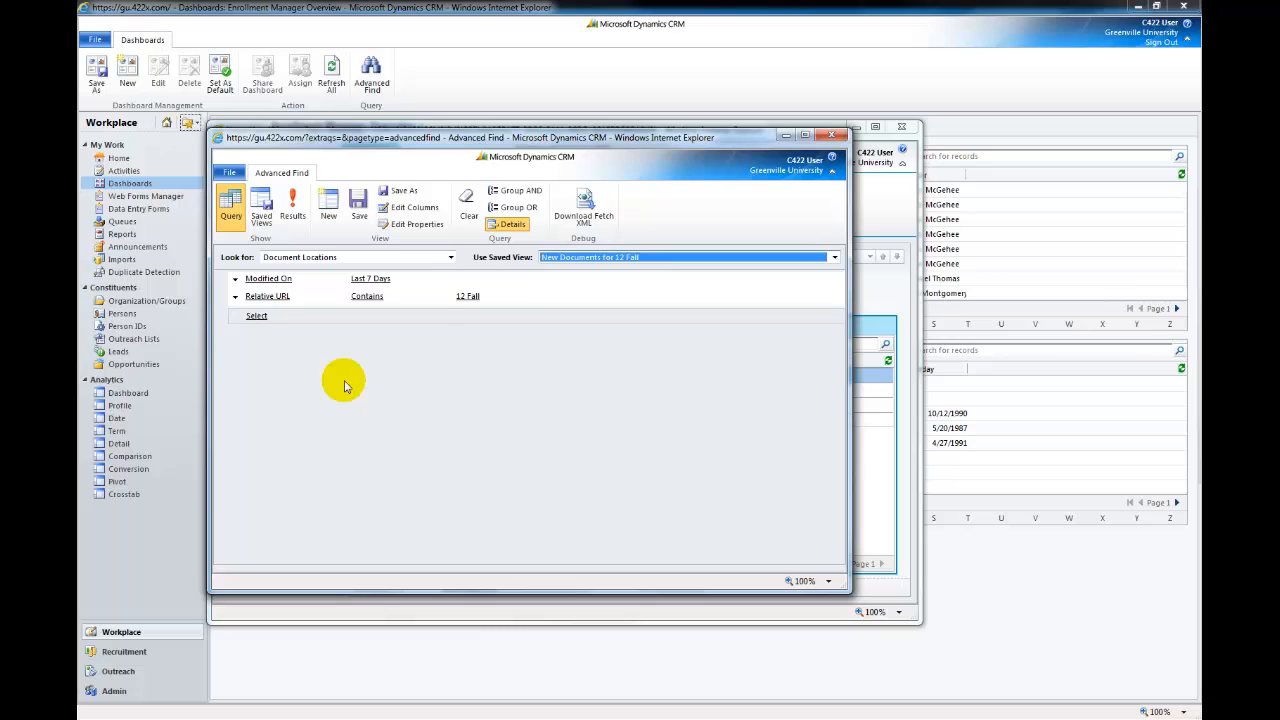
Run the query, open the found location's 12 Fall opportunity, and show its Documents
{"action": "left_click", "coordinate": [293, 207]}
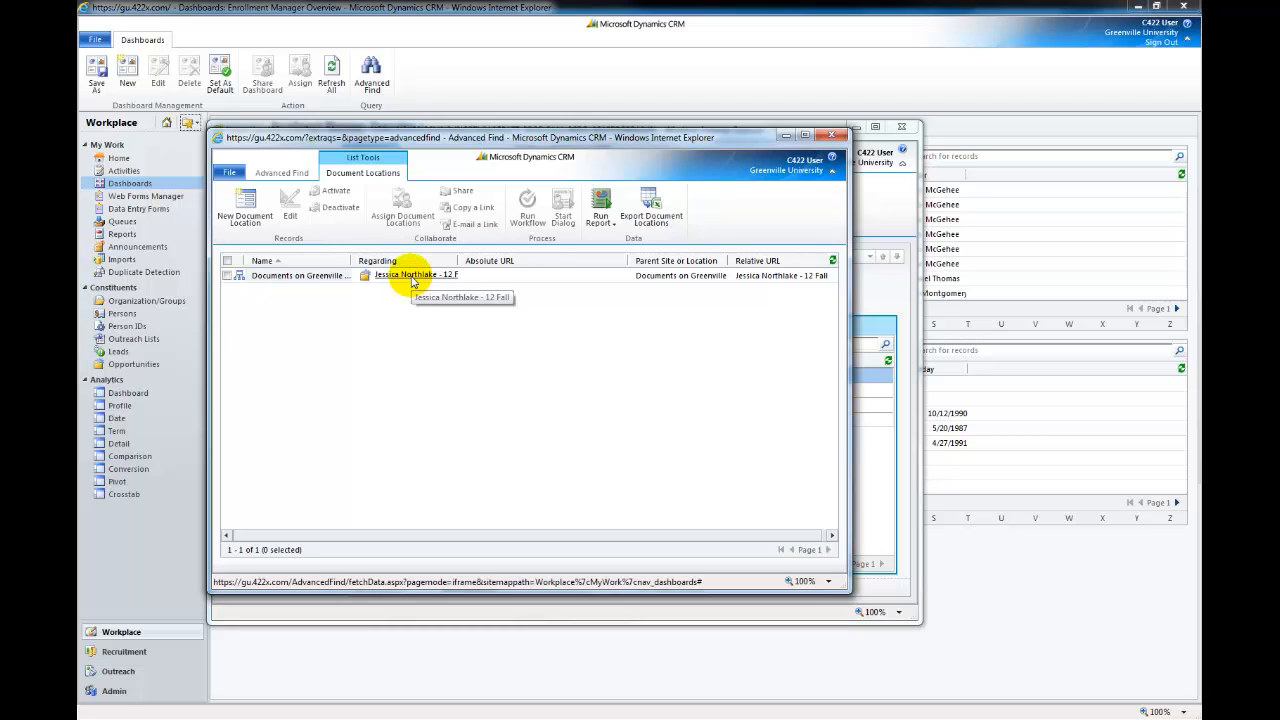
{"action": "left_click", "coordinate": [411, 276]}
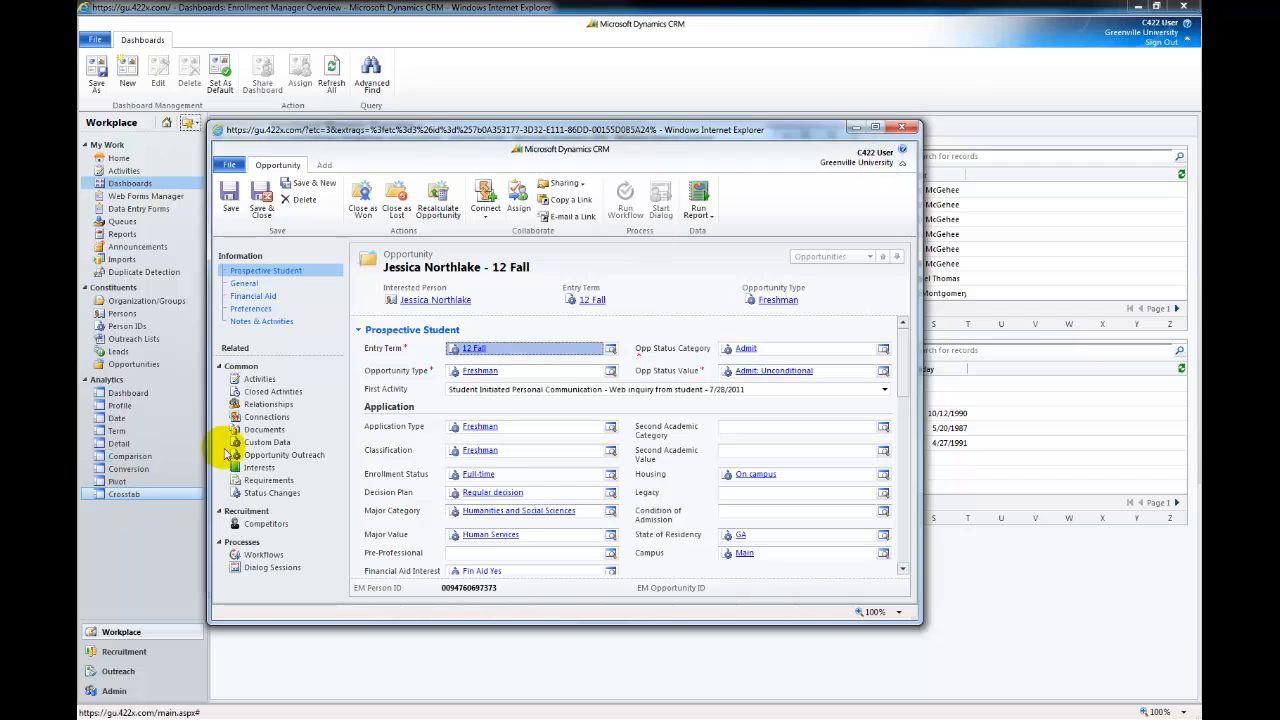
{"action": "left_click", "coordinate": [266, 432]}
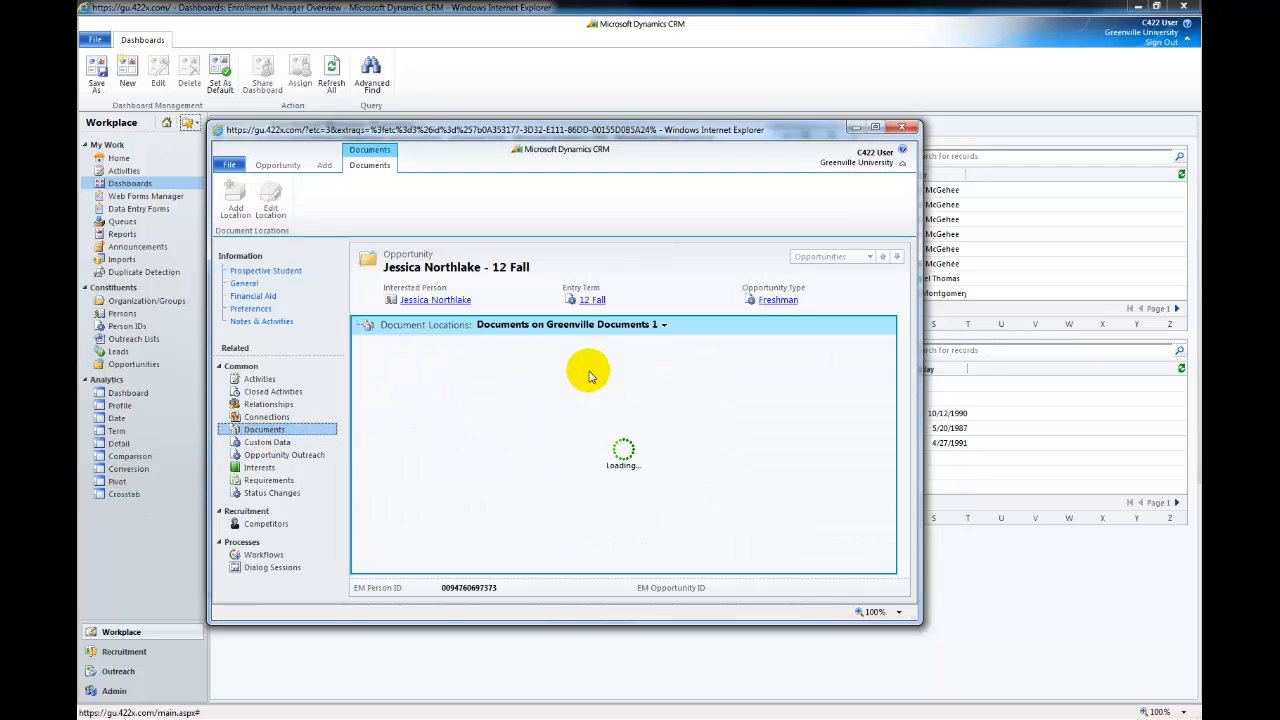